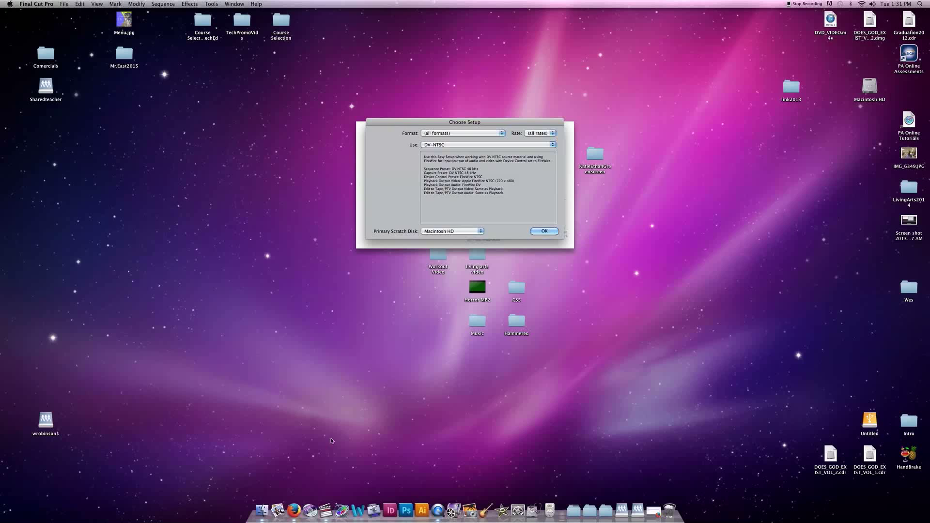
Configure the setup with the NTSC format, a 29.97 fps rate and the DV-NTSC preset
drag(467, 126, 337, 133)
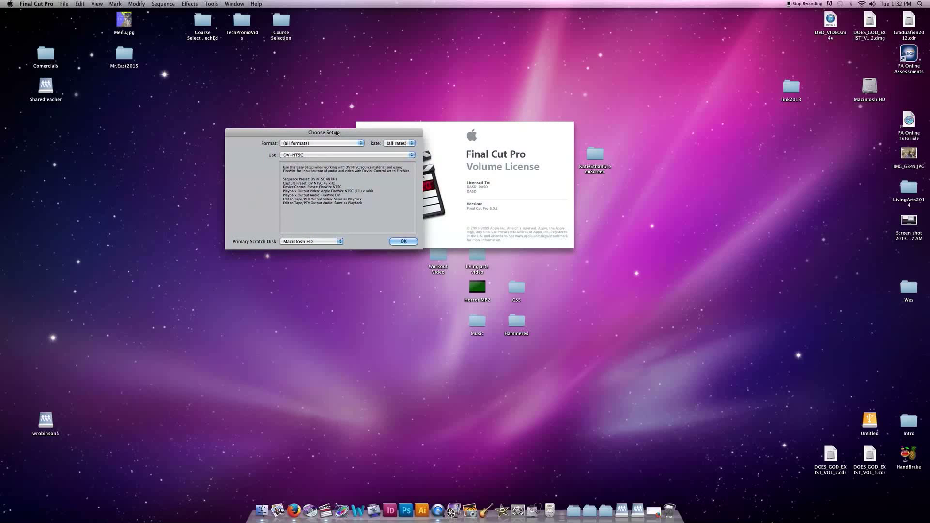
click(347, 145)
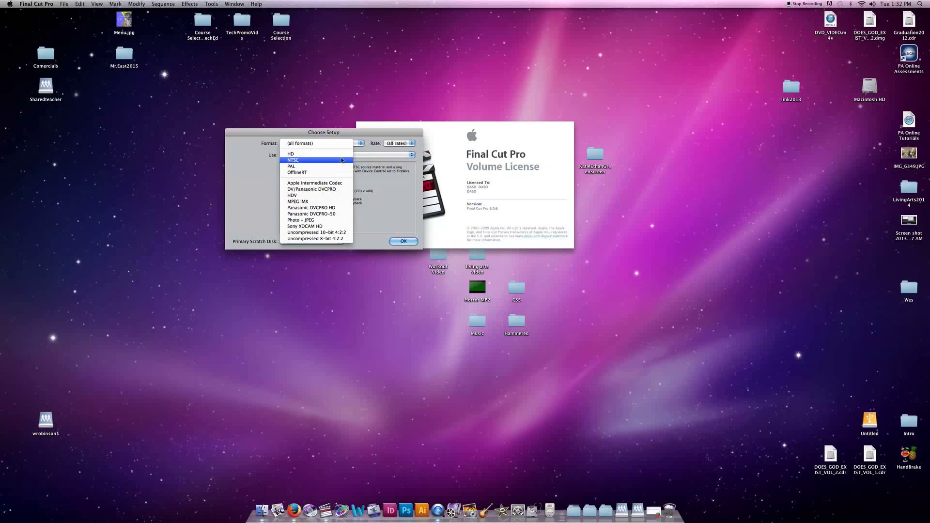
click(302, 161)
click(412, 144)
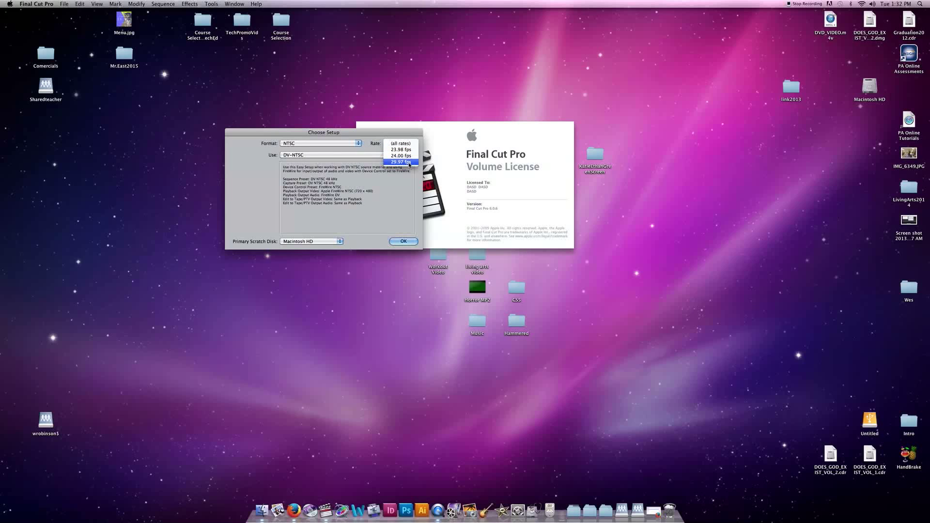
click(410, 163)
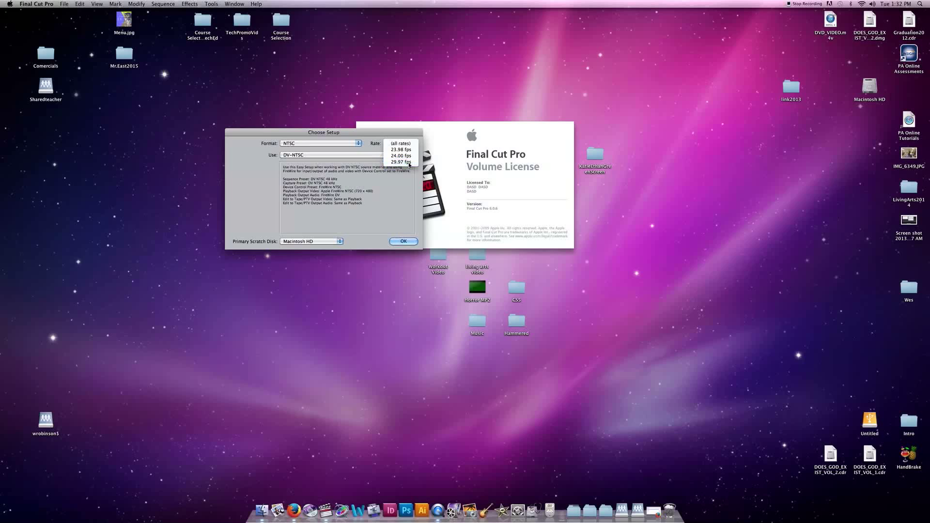
click(326, 155)
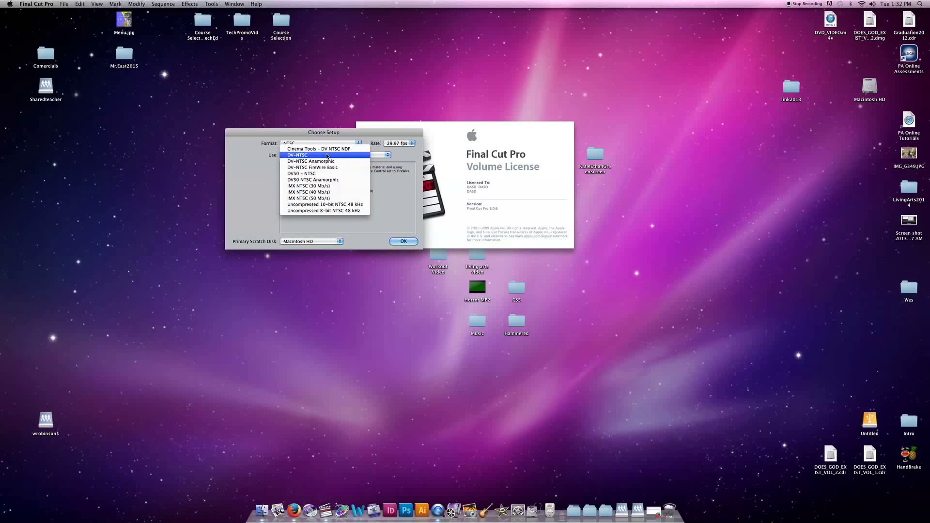
click(326, 155)
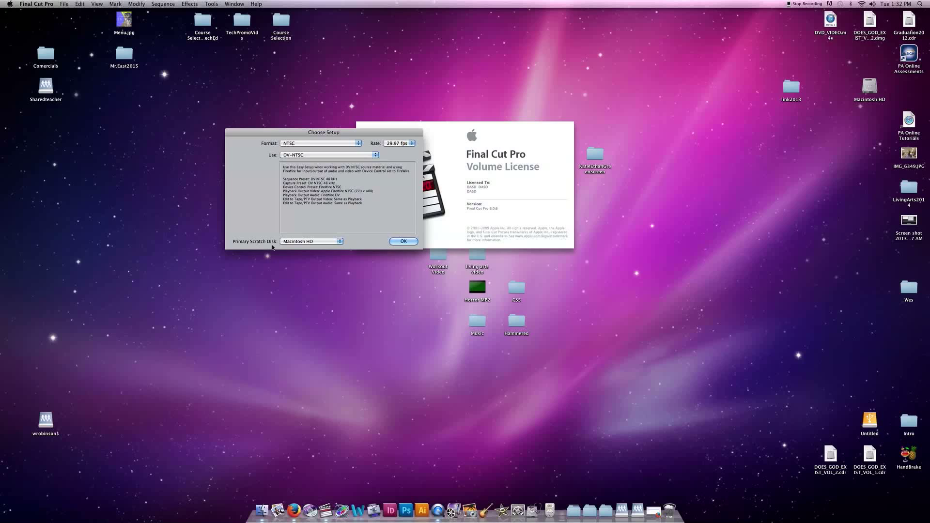
Choose a custom folder for the primary scratch disk, browsing to Users > Shared on Macintosh HD
click(340, 242)
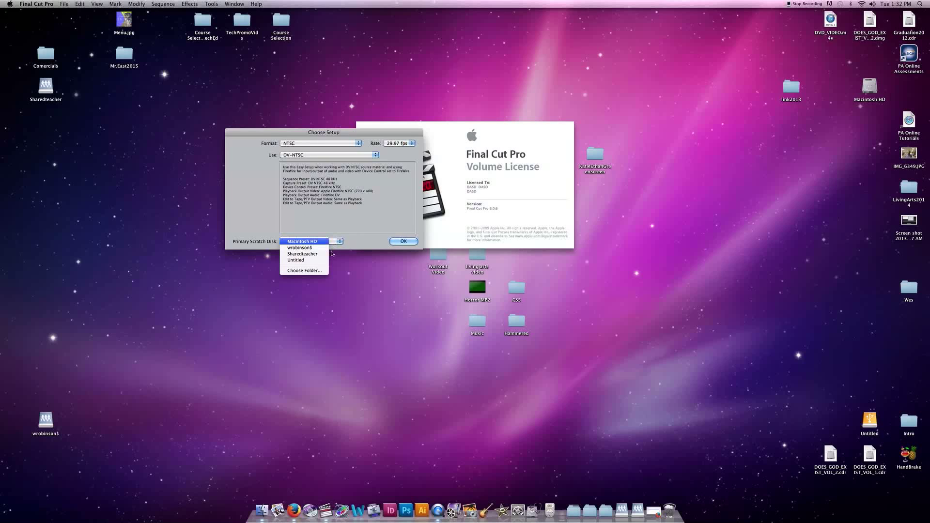
click(320, 270)
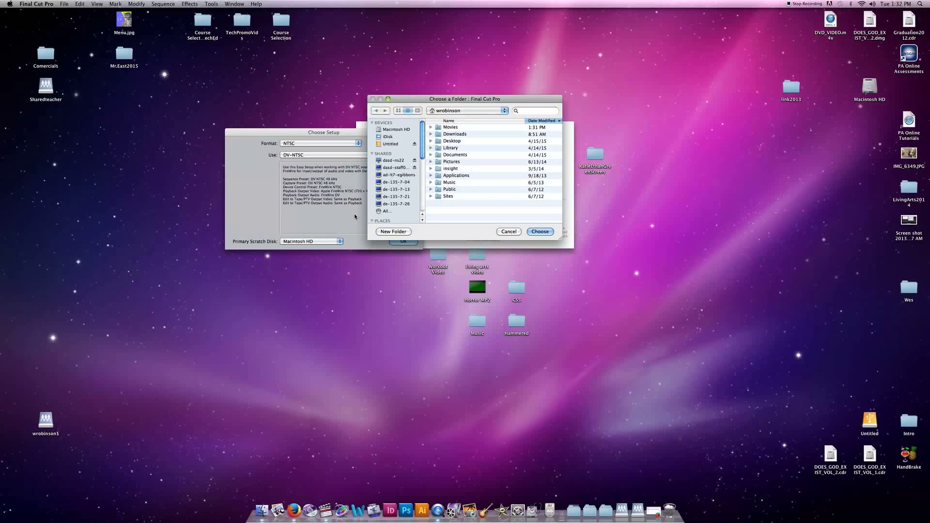
click(401, 129)
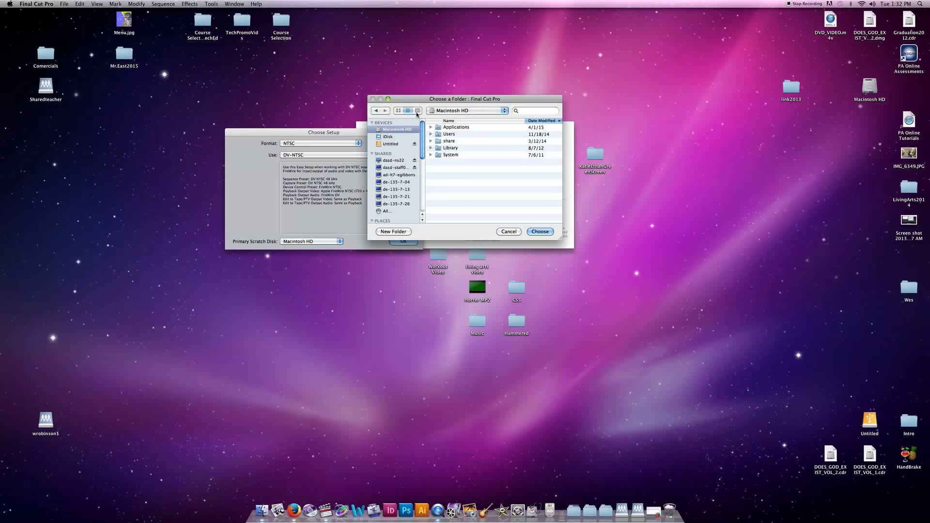
key(super+3)
click(442, 148)
scroll(519, 189, down, 10)
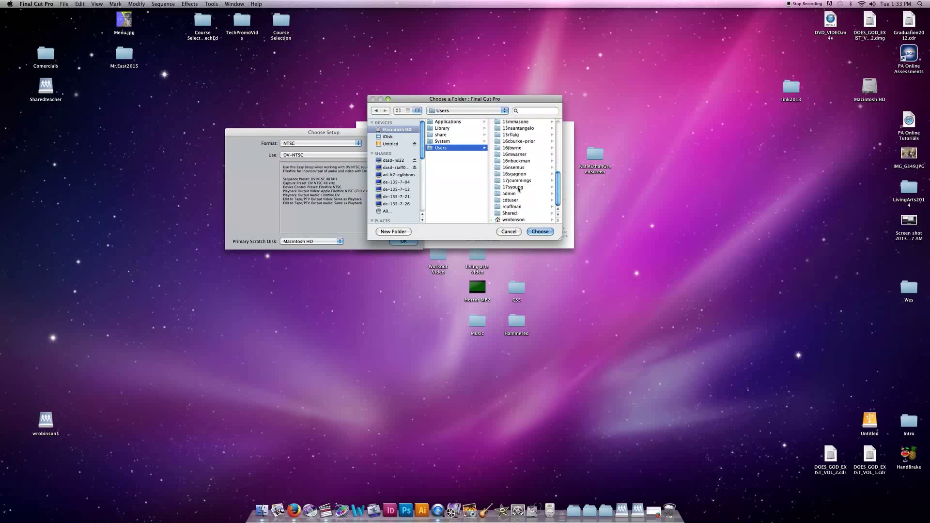
click(510, 213)
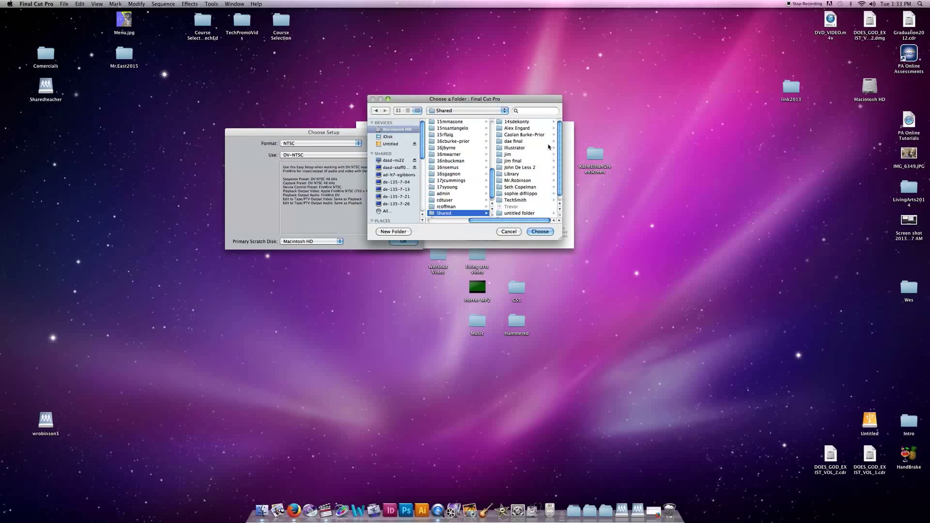
Create a folder named "Mr. R" in Shared and choose it as the primary scratch disk
click(394, 231)
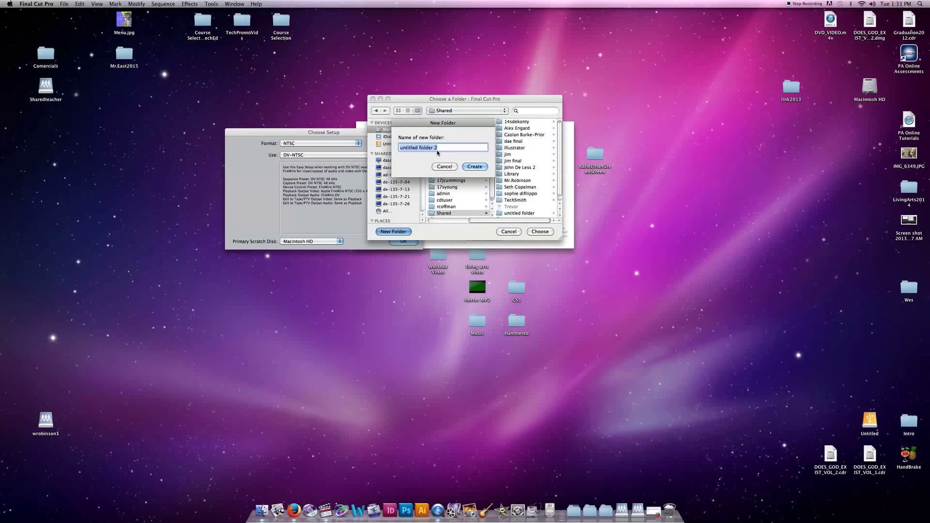
text(Mr. R)
click(477, 167)
click(541, 232)
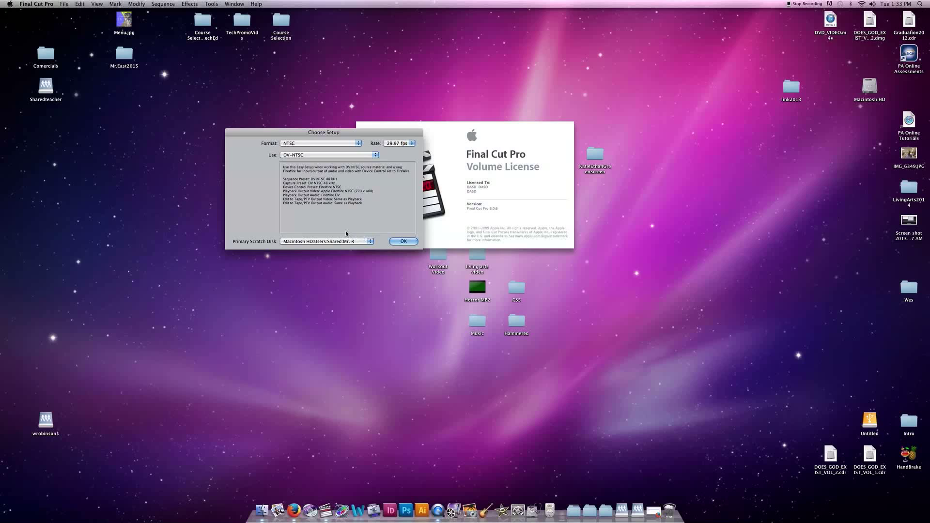
Accept the chosen setup and continue without the external FireWire device
click(404, 241)
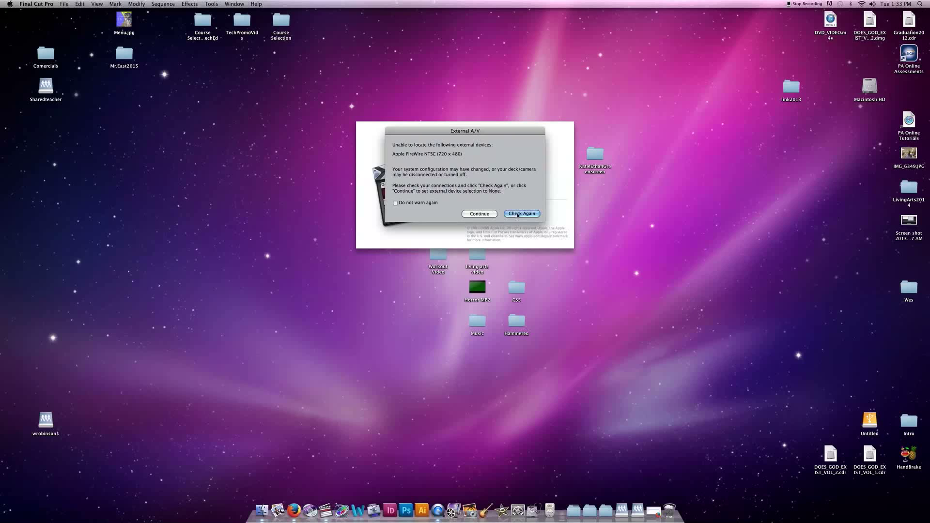
click(483, 216)
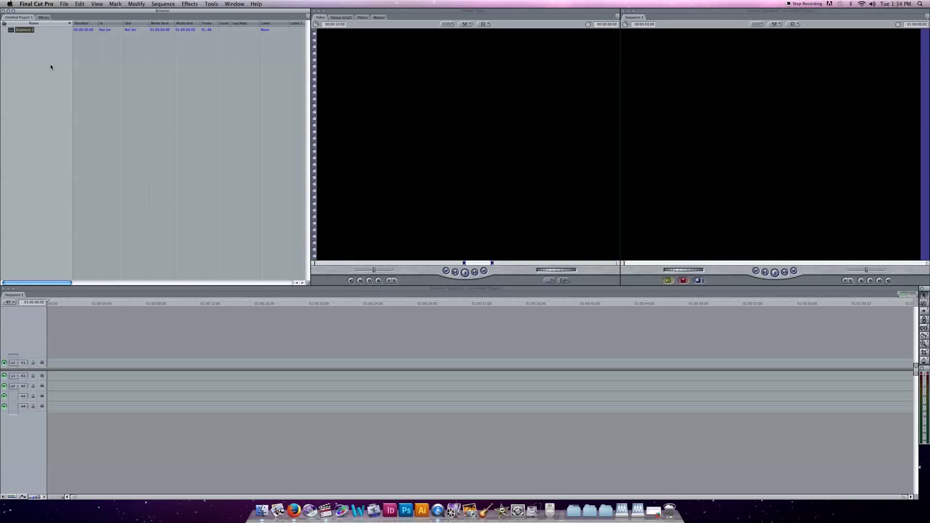
click(22, 31)
click(30, 41)
click(454, 11)
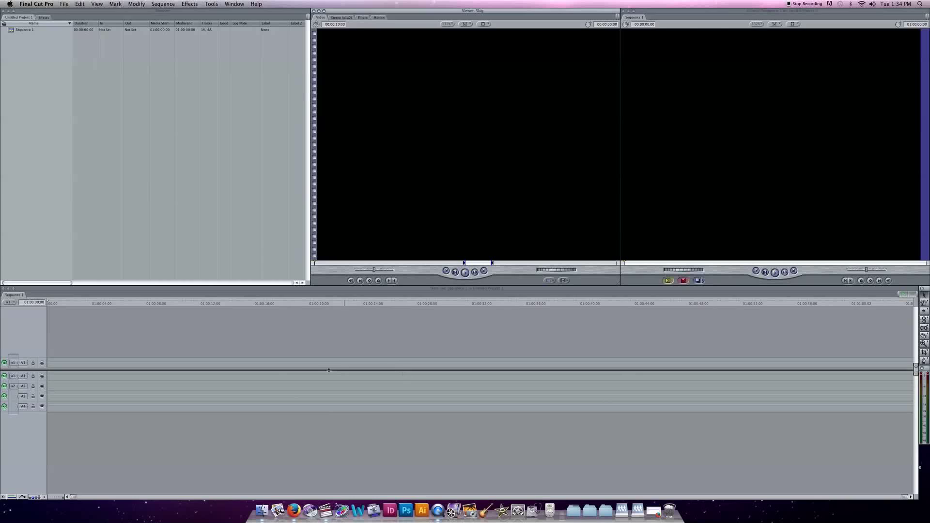
click(339, 291)
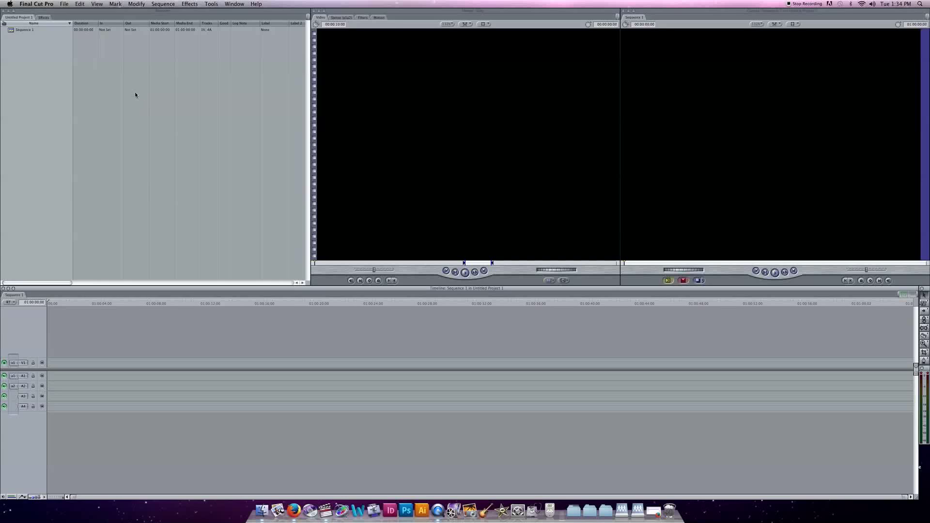
In System Settings, start setting the first scratch disk and browse to Macintosh HD > Users > Shared > Mr. R
click(44, 4)
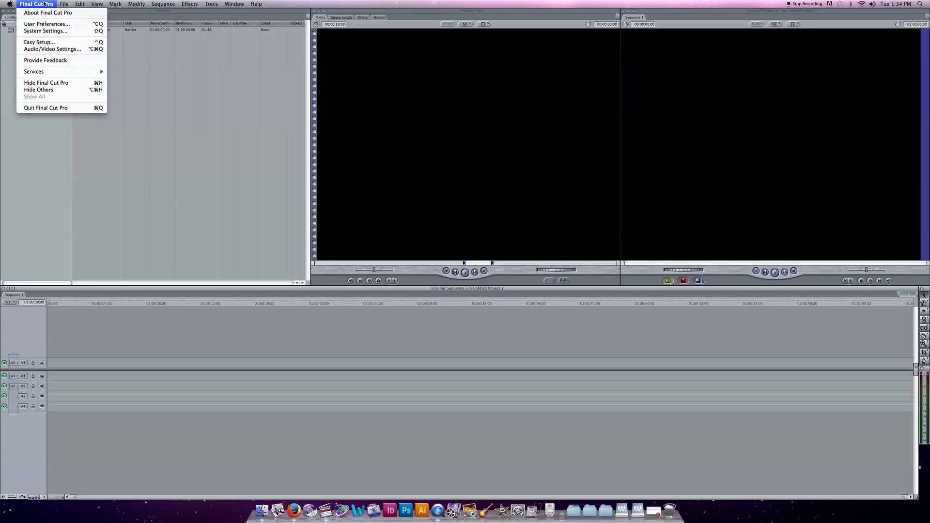
click(48, 31)
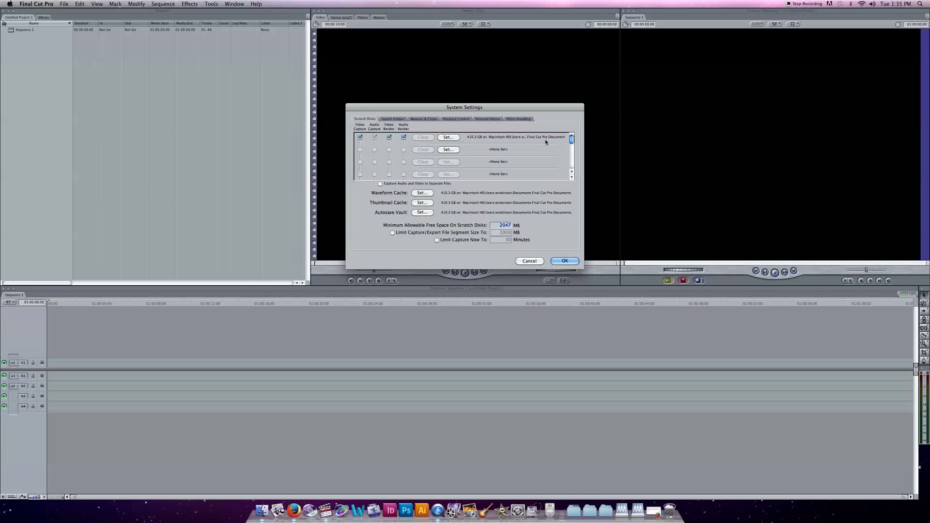
click(448, 138)
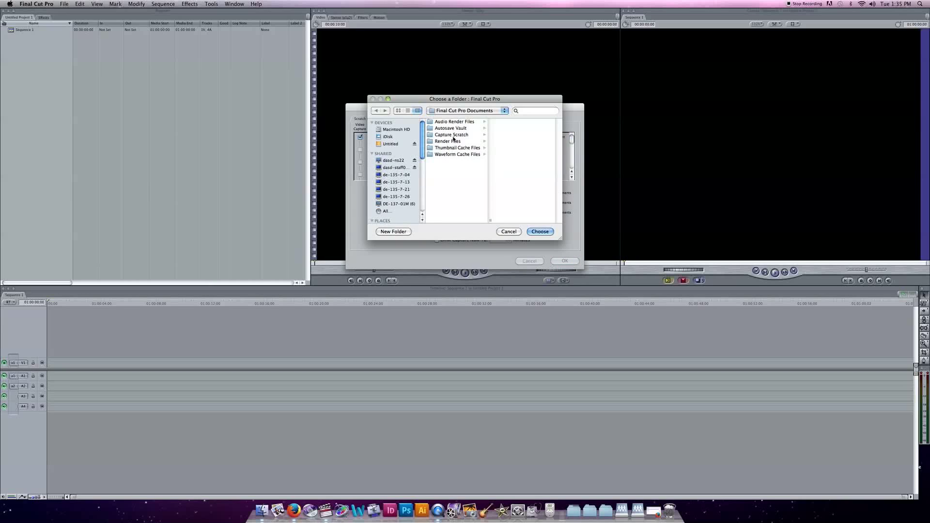
click(396, 129)
click(442, 148)
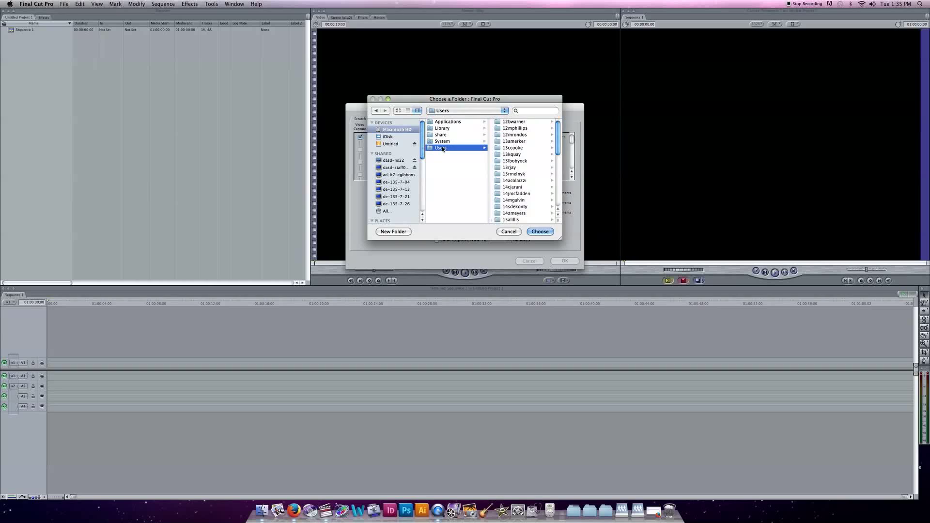
scroll(527, 176, down, 8)
click(514, 214)
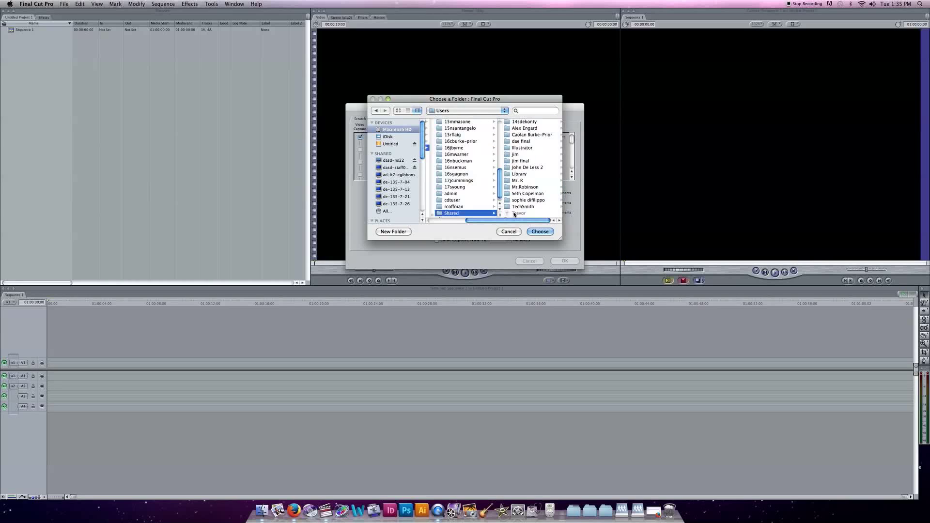
click(512, 181)
Create a folder named "MP1" inside Mr. R and choose it as the first scratch disk location
click(410, 233)
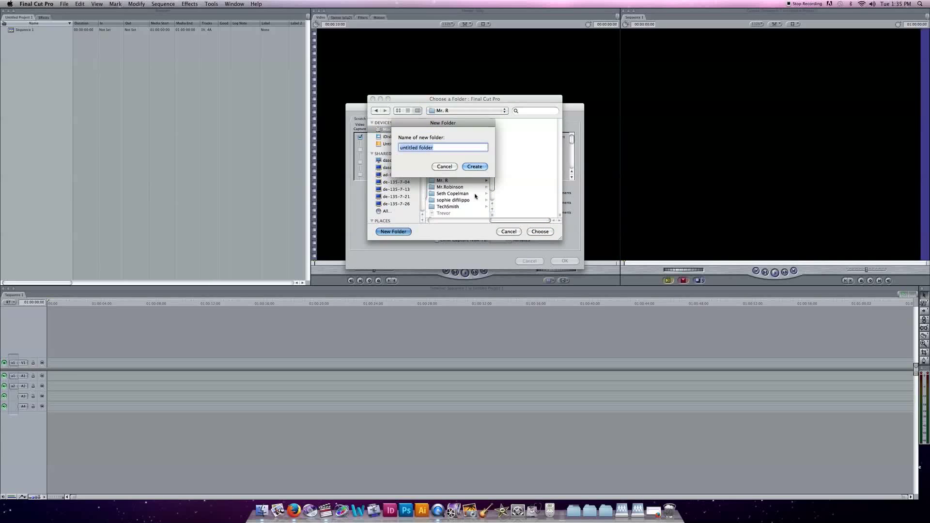
text(MP1)
click(482, 168)
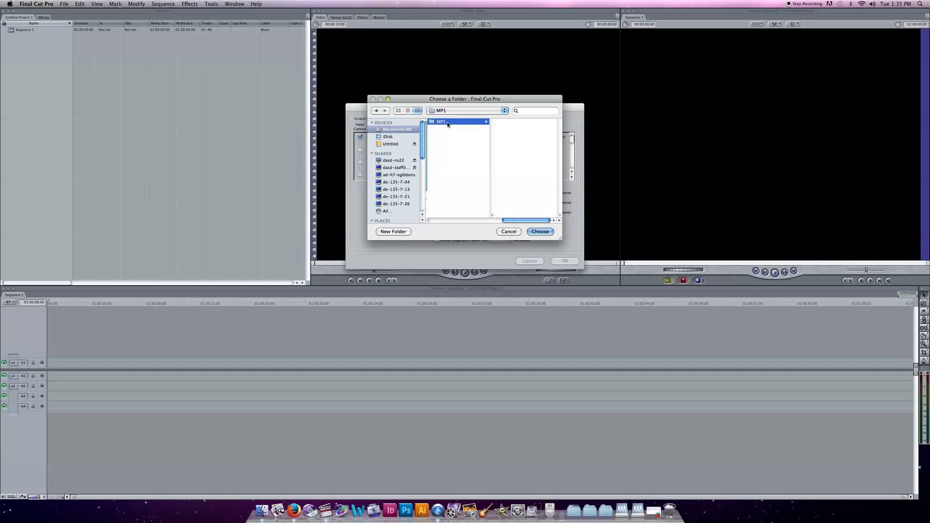
click(540, 232)
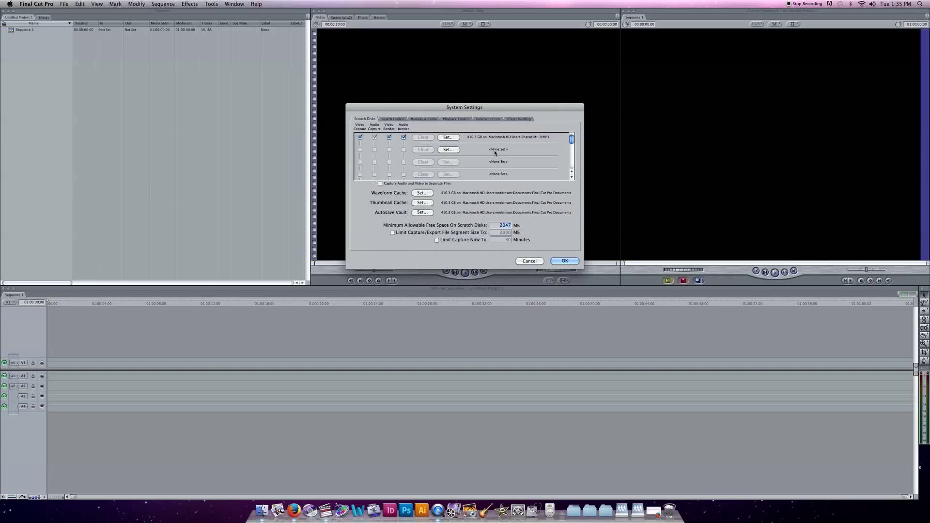
Check the contents of the first scratch disk's folder without changing it, and accept the system settings
click(447, 138)
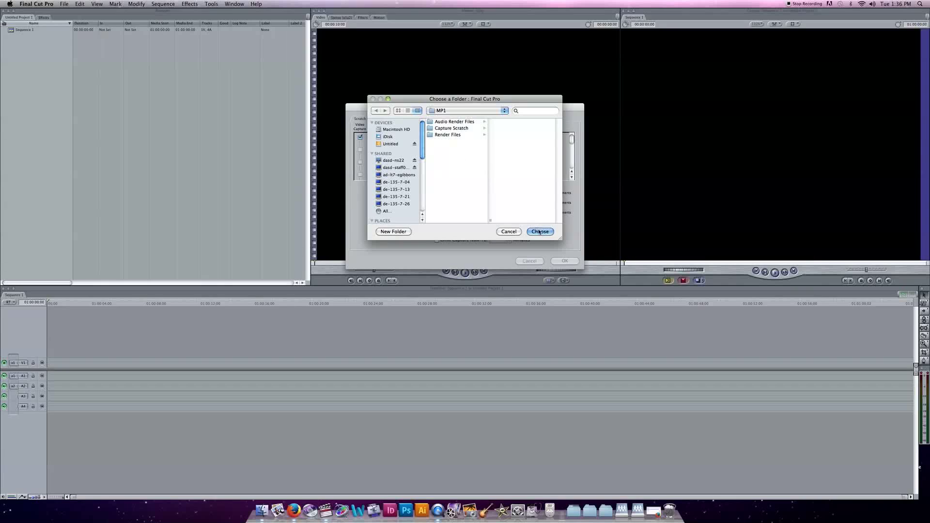
click(509, 231)
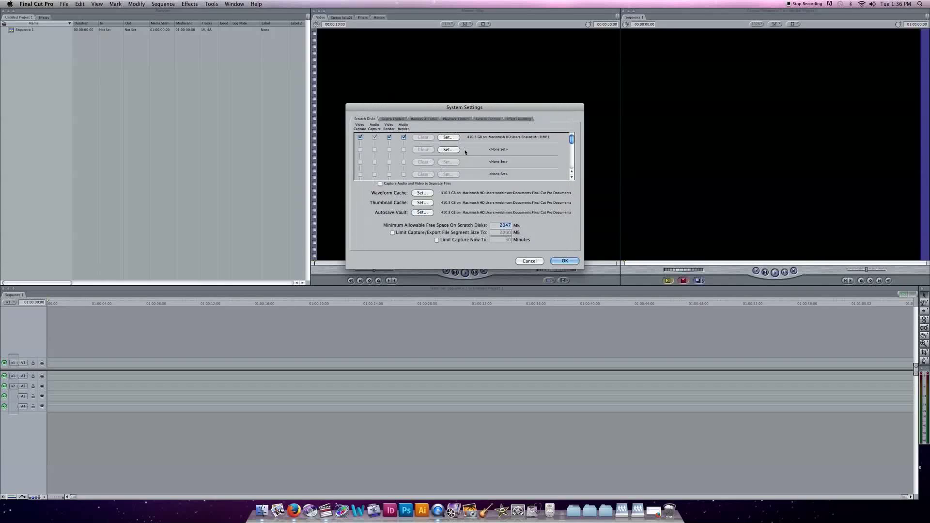
click(568, 261)
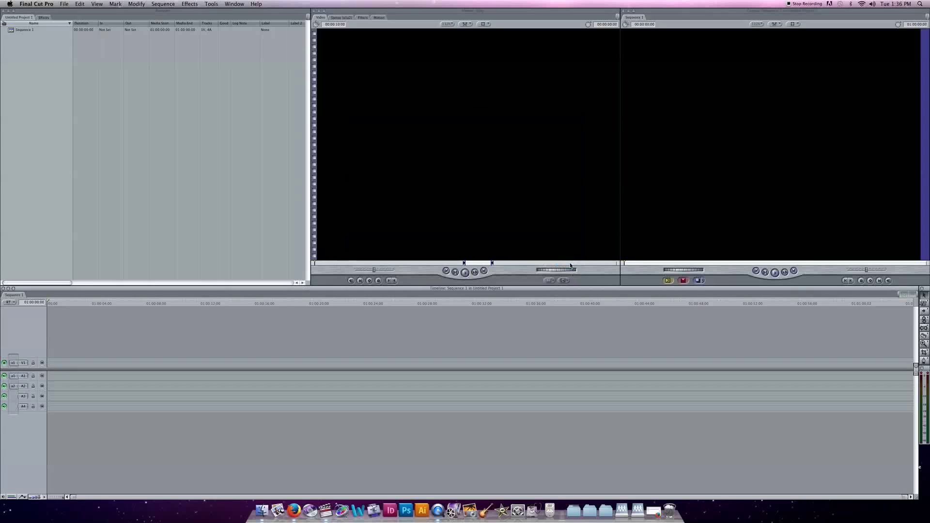
Disable "Report dropped frames during playback" and "Abort ETT/PTV on dropped frames" in User Preferences
click(36, 4)
click(43, 24)
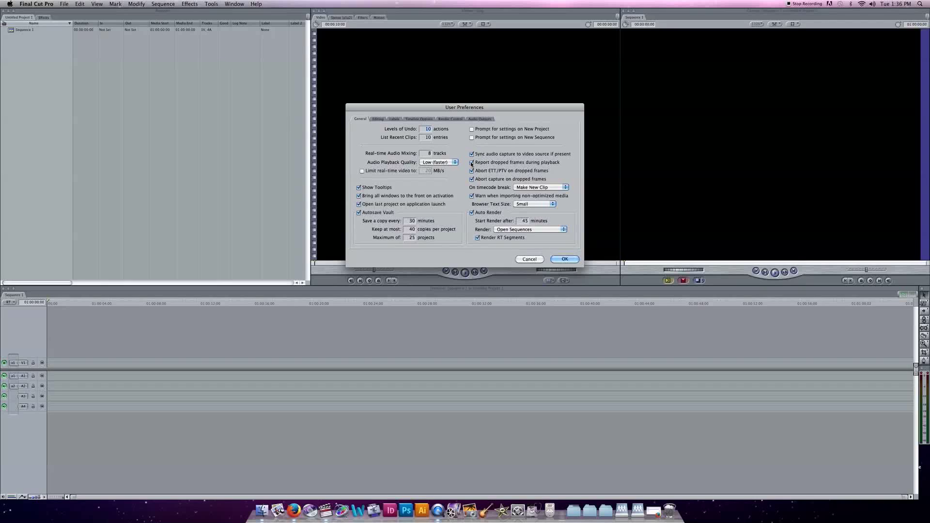
click(472, 163)
click(473, 172)
click(565, 259)
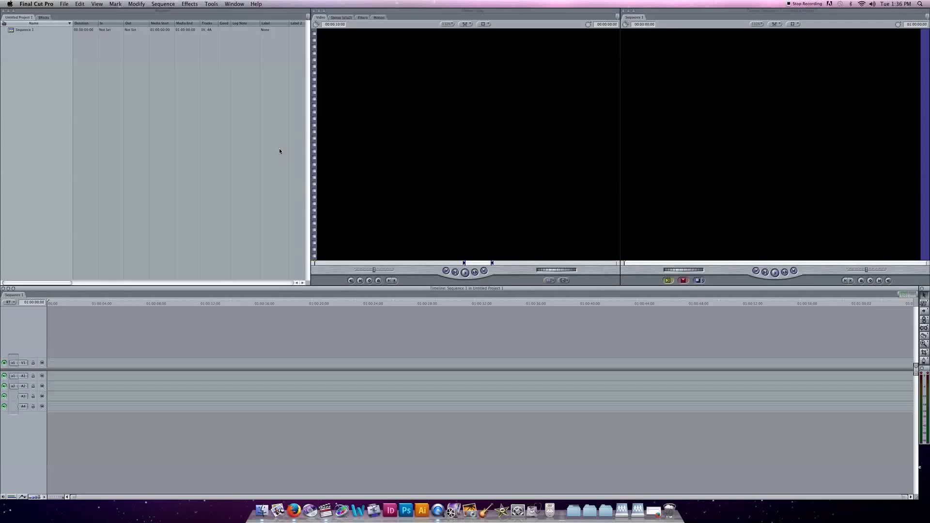